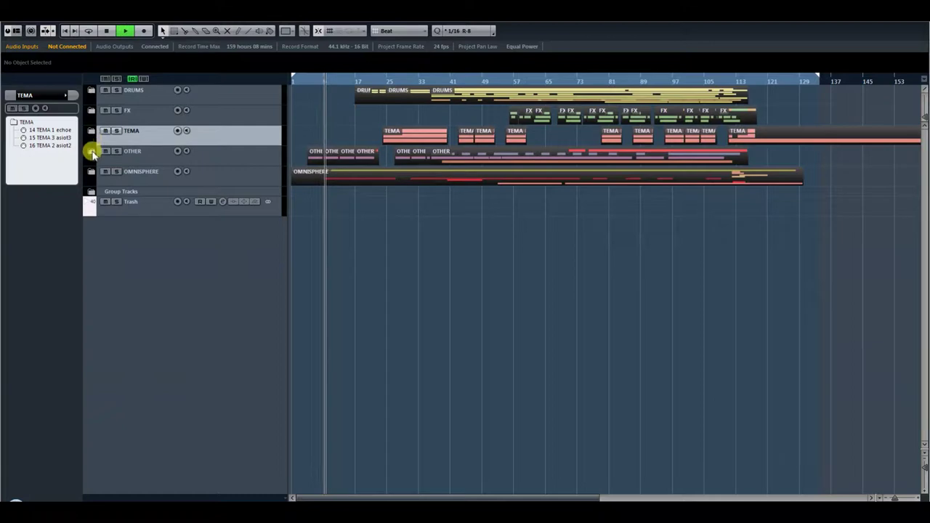
Inspect the MIDI notes of the 02 ARP VOICE clips at bars 9 and 13 in the Key Editor
left_click(143, 214)
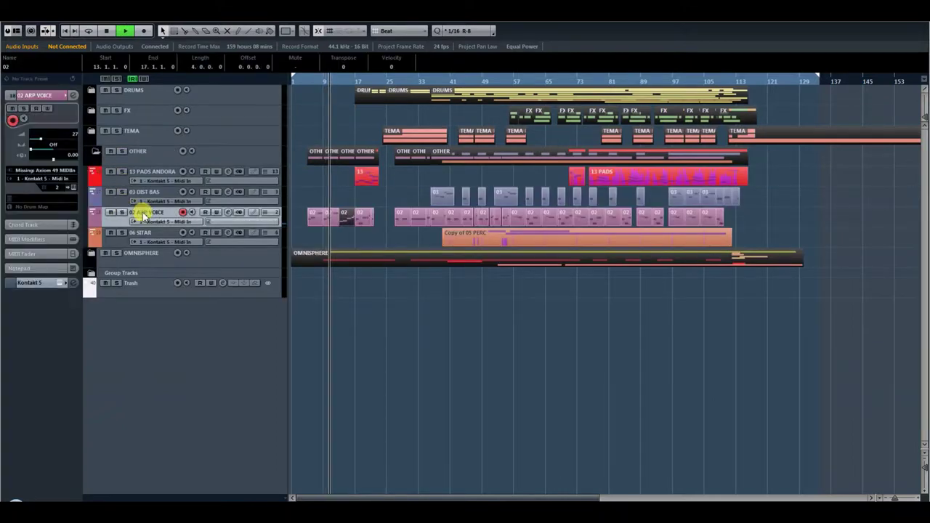
double_click(336, 220)
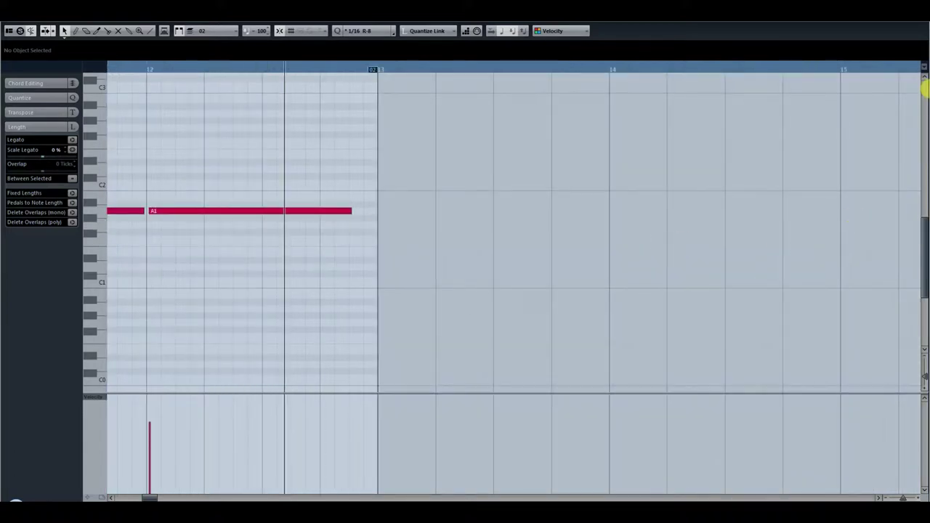
left_click(922, 15)
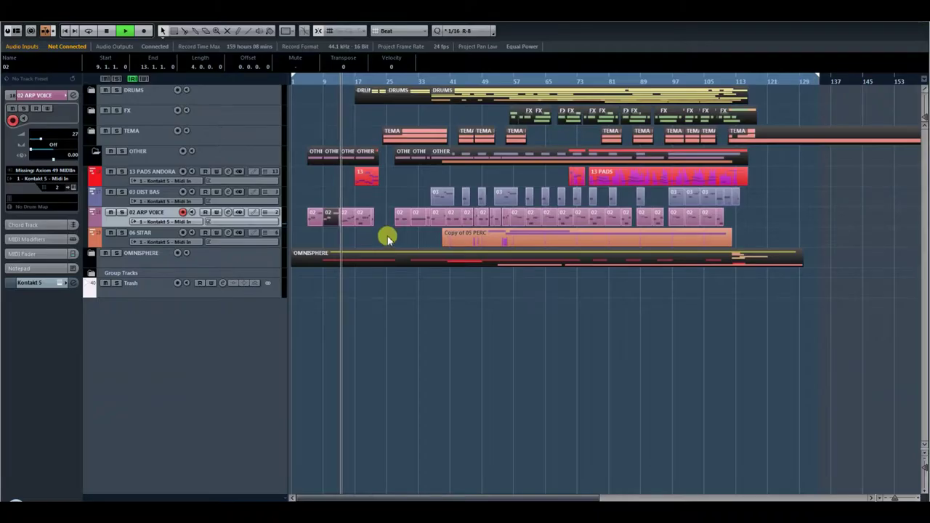
double_click(350, 217)
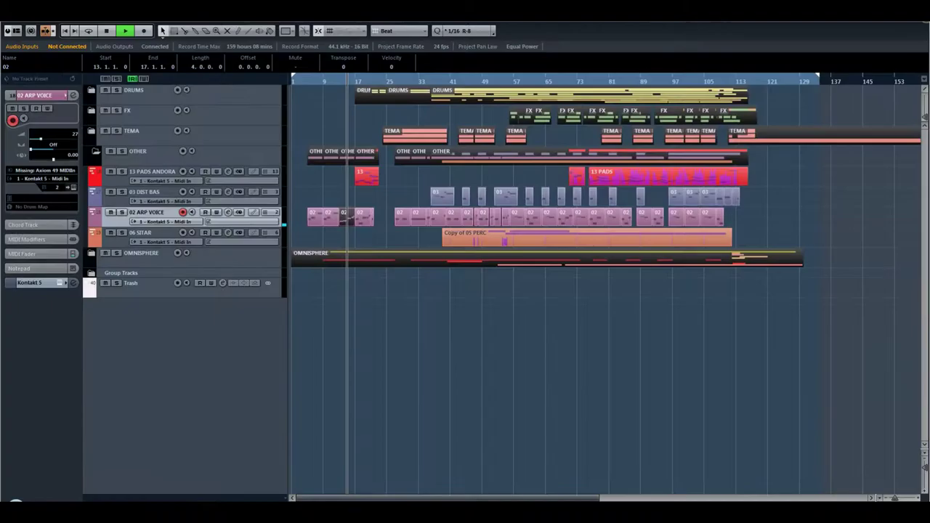
left_click(922, 14)
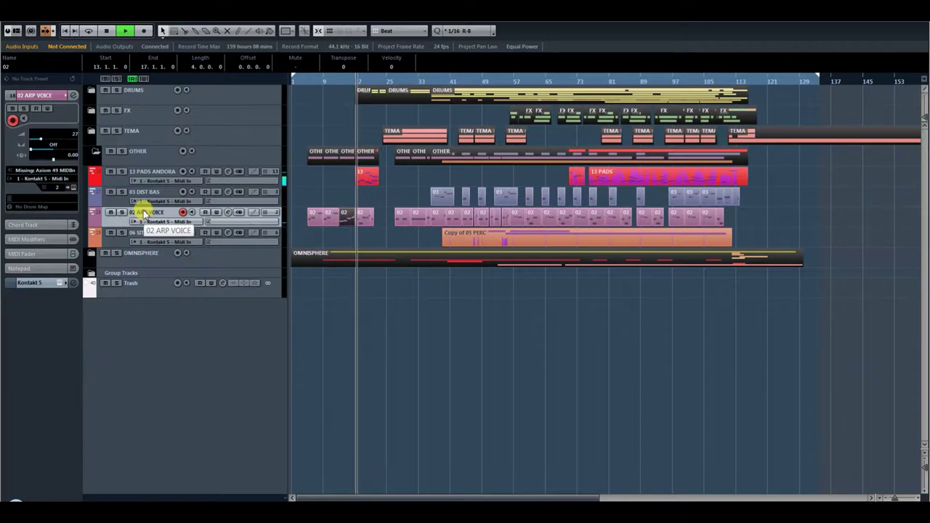
Inspect the notes of the 13 PADS ANDORA clip at bar 17, then collapse the OTHER folder
double_click(365, 178)
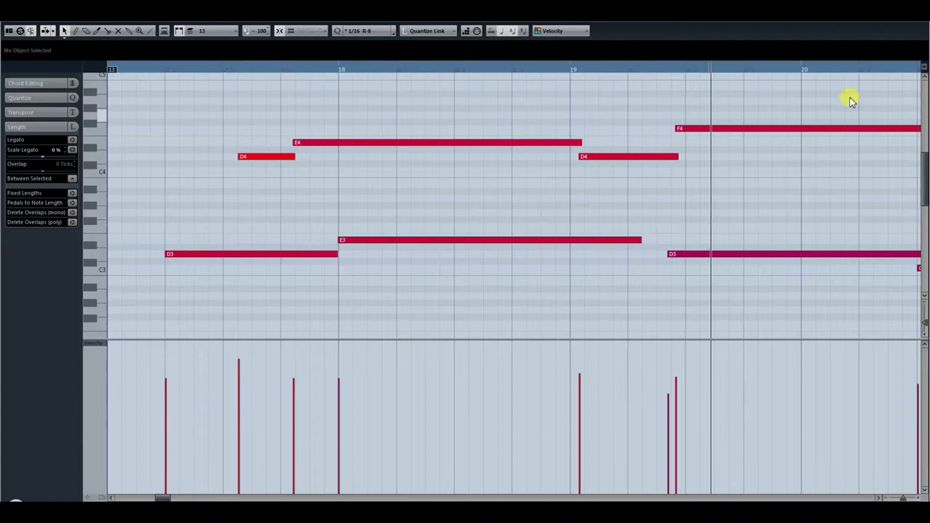
left_click(918, 12)
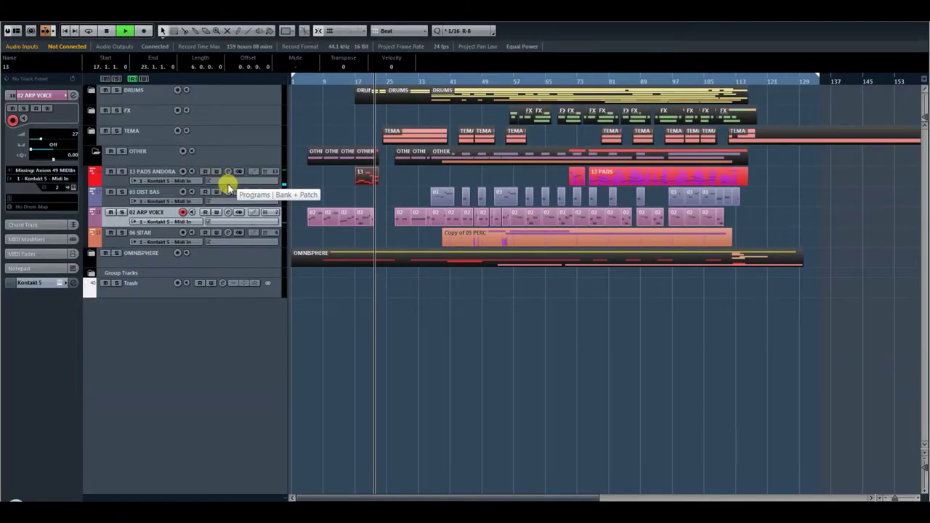
left_click(95, 151)
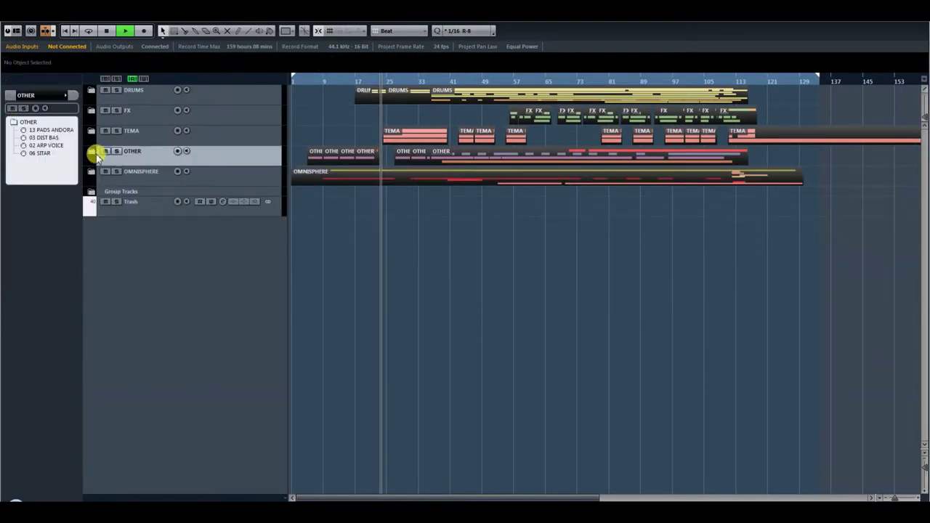
Expand the DRUMS and TEMA folders and inspect the notes of the first 14 TEMA 1 echoe clip
left_click(92, 90)
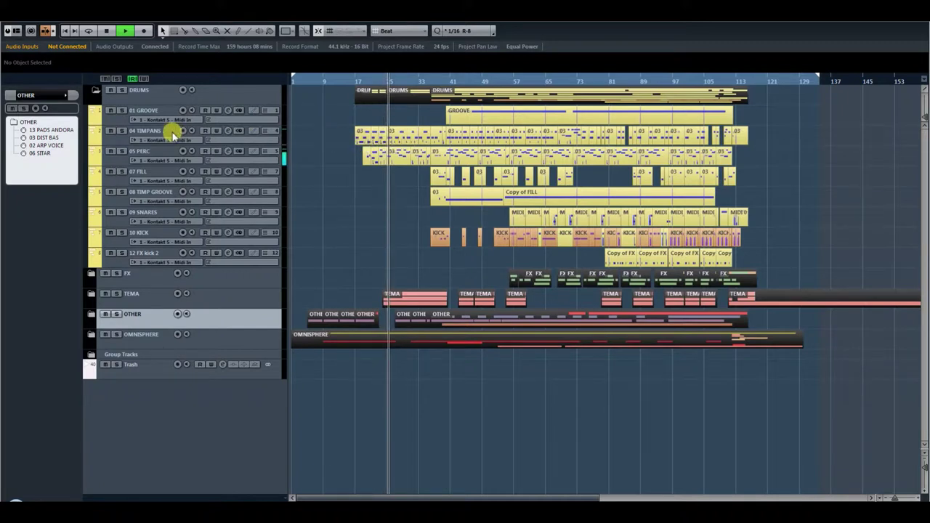
left_click(92, 295)
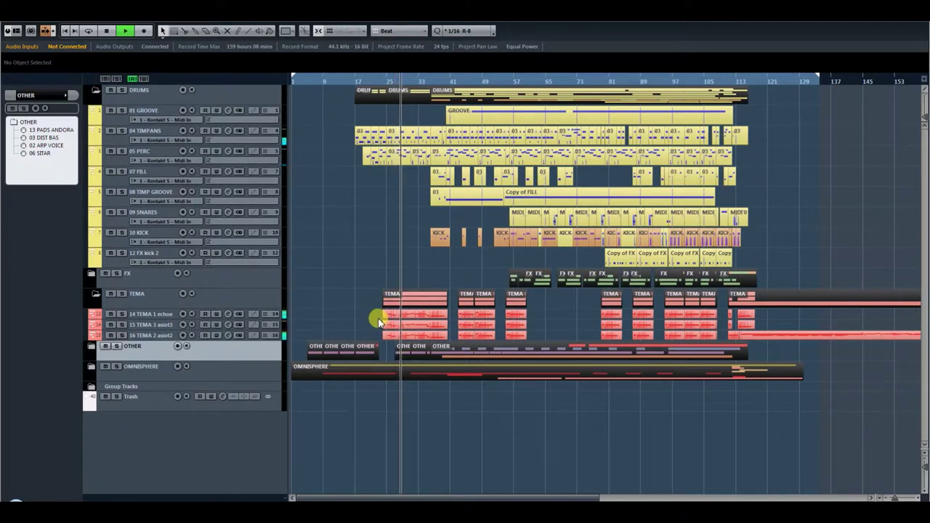
left_click(415, 314)
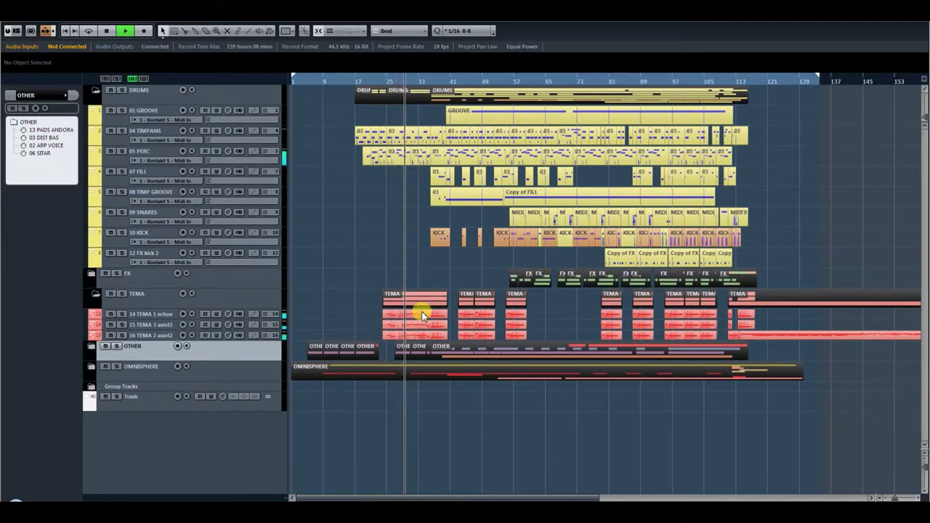
double_click(419, 312)
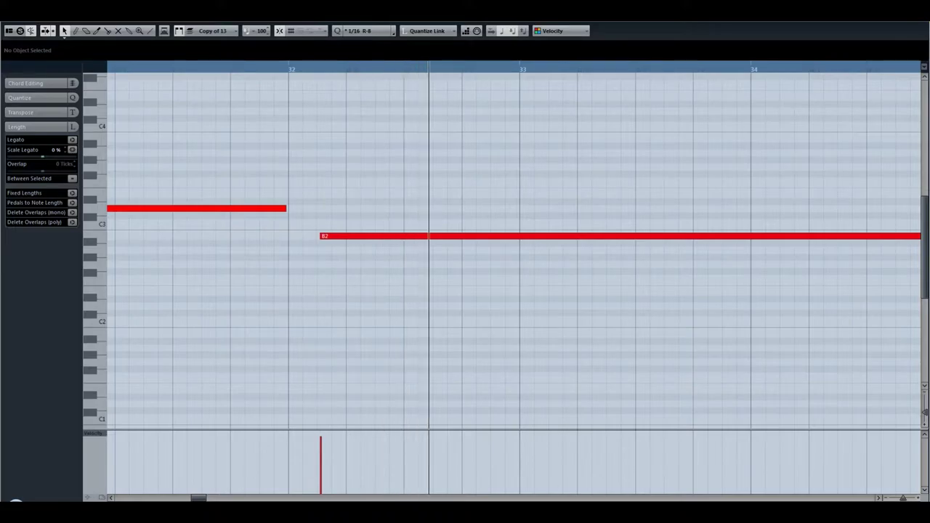
left_click(924, 26)
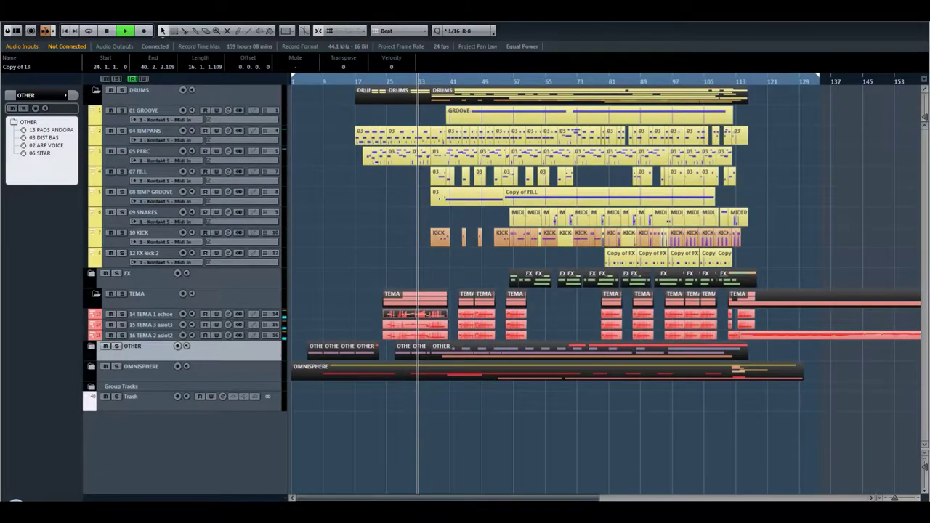
Open the Kontakt 5 instrument of the 14 TEMA 1 echoe track and look through its rack of loaded instruments
left_click(163, 316)
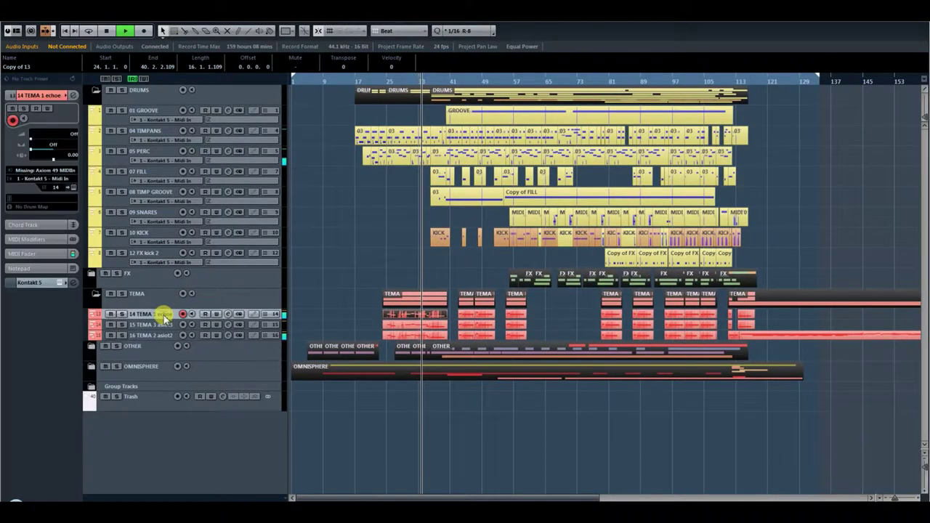
left_click(73, 191)
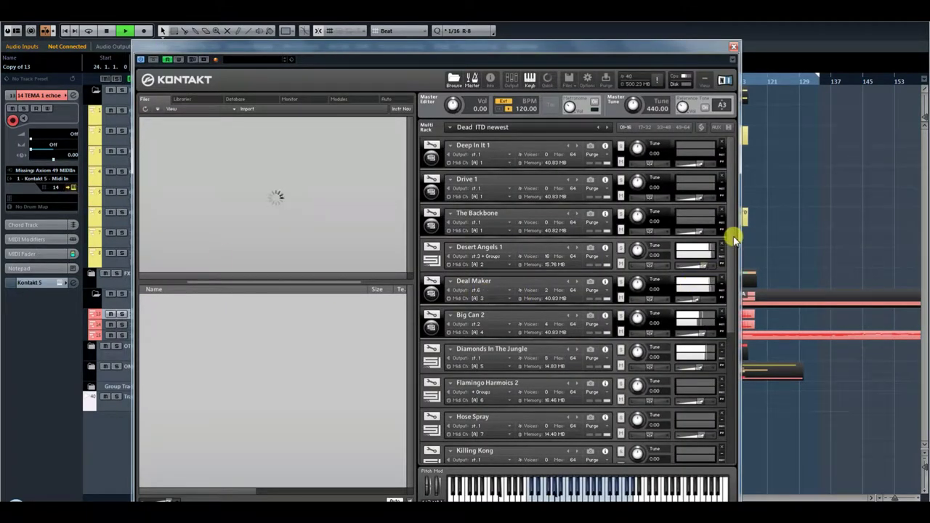
left_click_drag(730, 249, 731, 382)
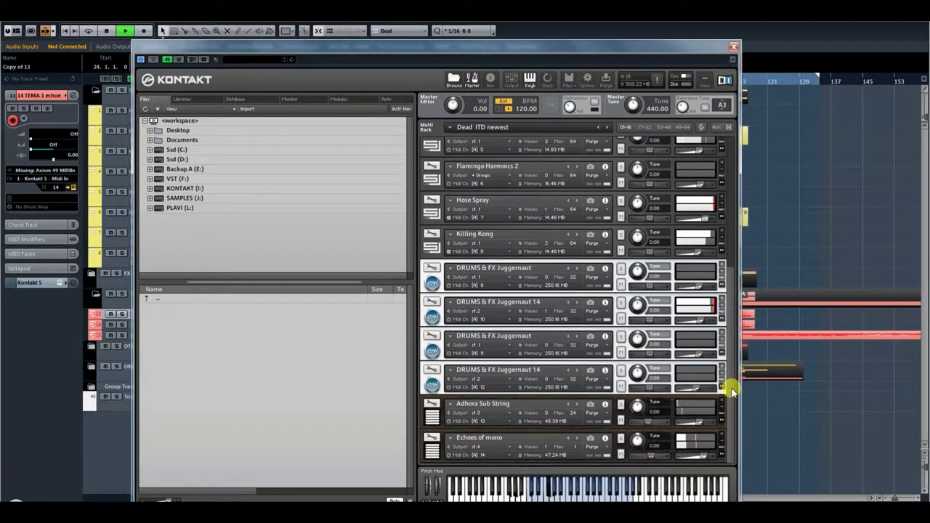
left_click_drag(734, 376, 750, 229)
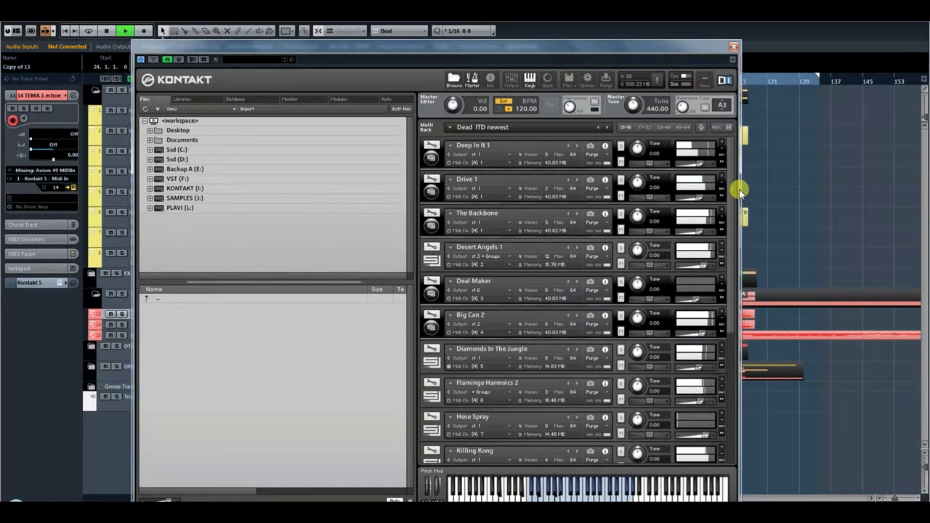
left_click(734, 47)
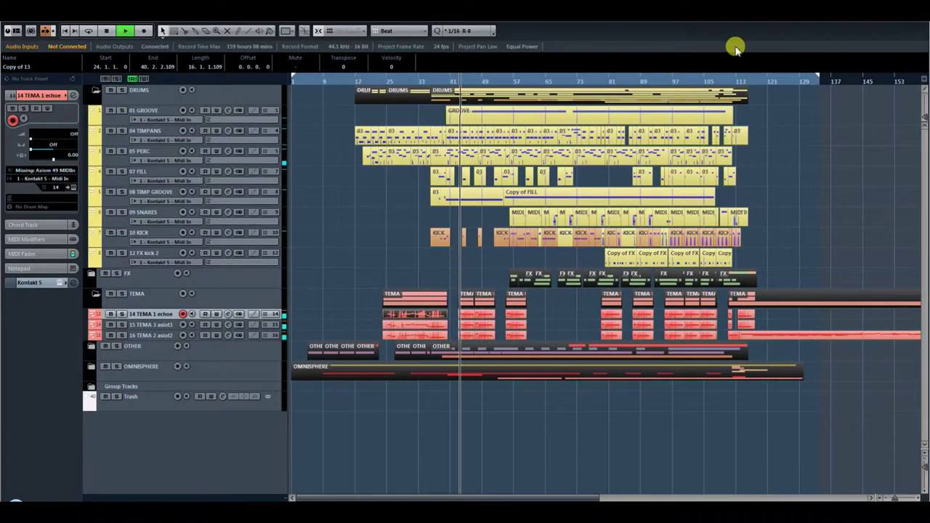
Expand the OTHER and OMNISPHERE folders and look over the tracks they contain
left_click(90, 347)
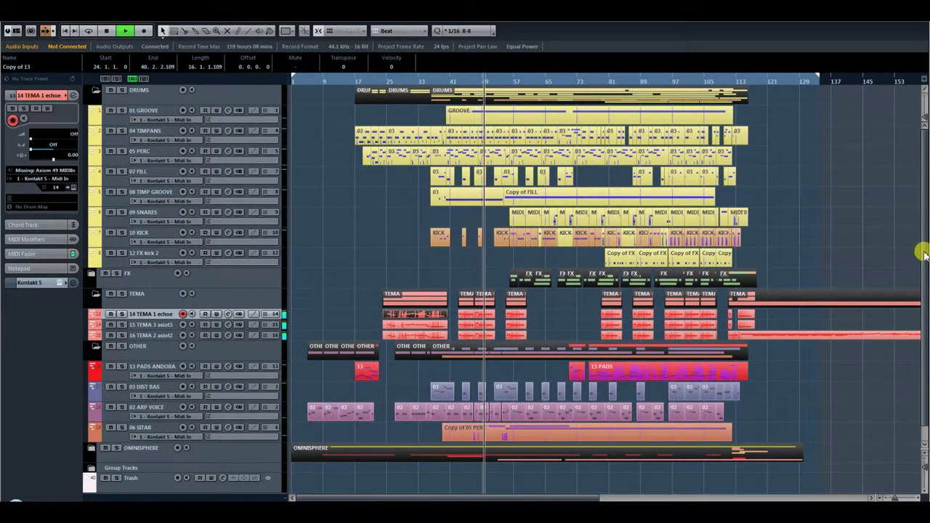
scroll(924, 255, "down", 1)
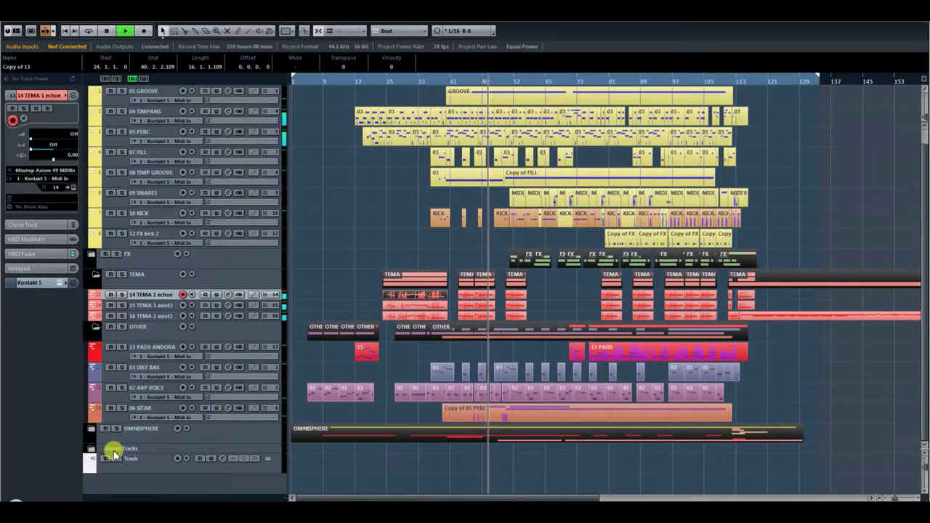
left_click(92, 430)
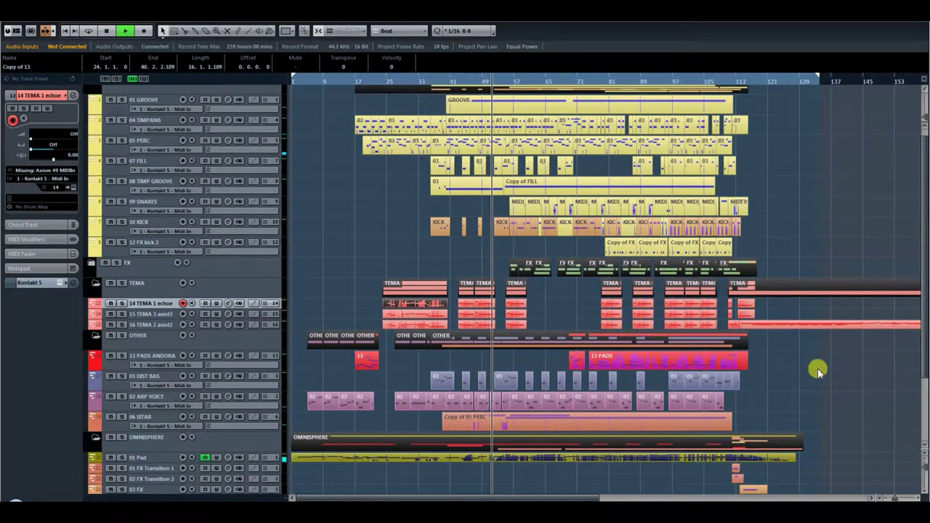
scroll(920, 340, "down", 1)
scroll(920, 340, "down", 3)
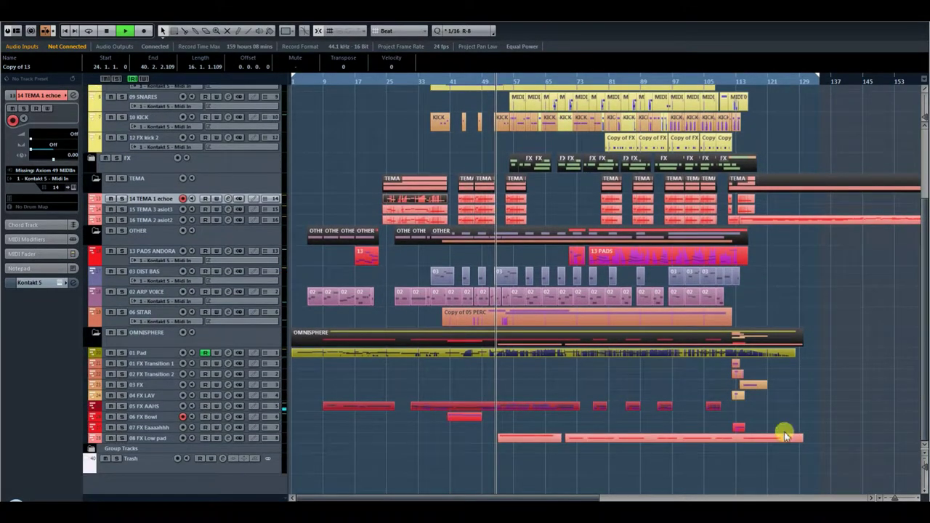
Open the Omnisphere instrument of the 01 Pad track and review the multi's FX, Live, Stack and Mixer pages
left_click(162, 355)
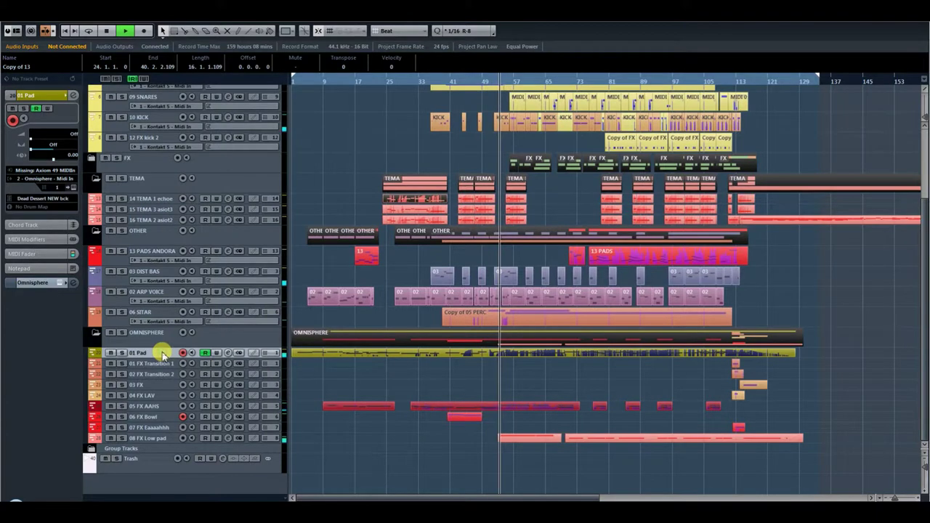
left_click(73, 187)
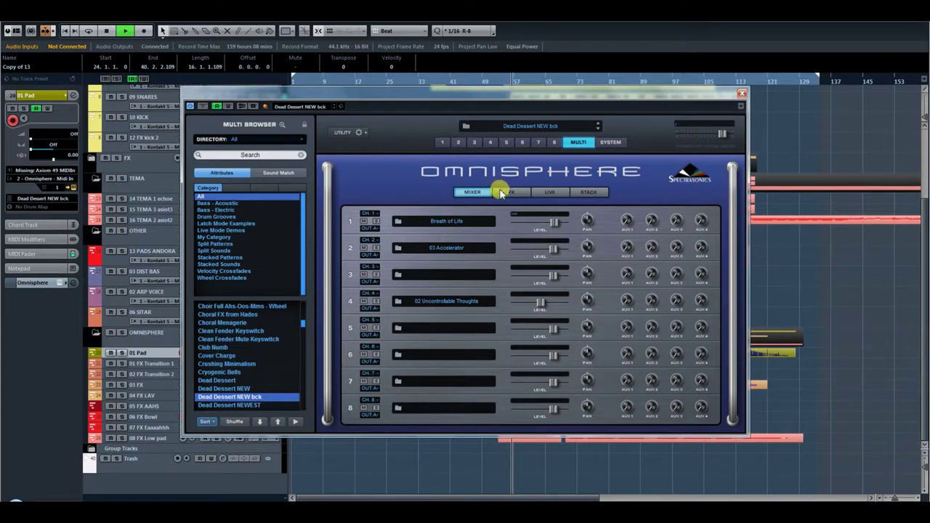
left_click(502, 193)
left_click(548, 195)
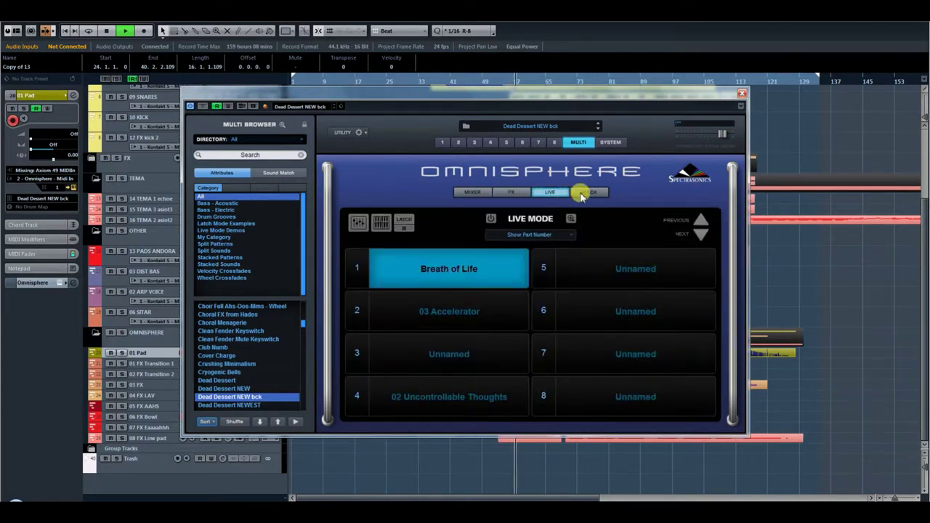
left_click(581, 194)
left_click(470, 193)
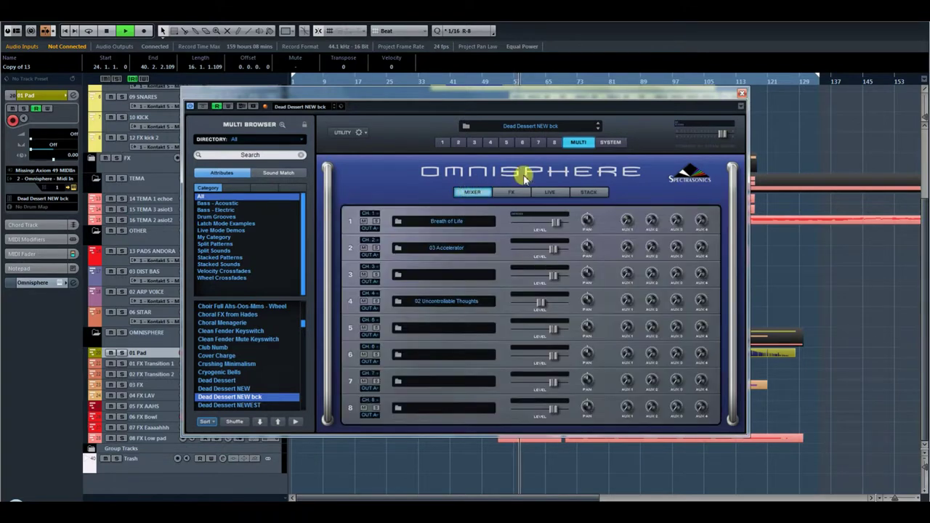
Review Omnisphere's part 1 patch and System page, return to the multi view, and close the instrument
left_click(445, 142)
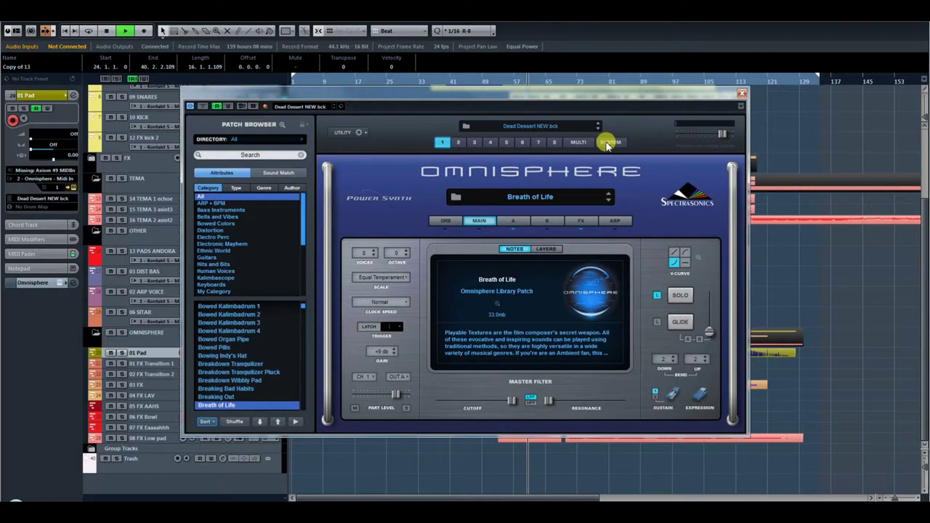
left_click(610, 142)
left_click(581, 143)
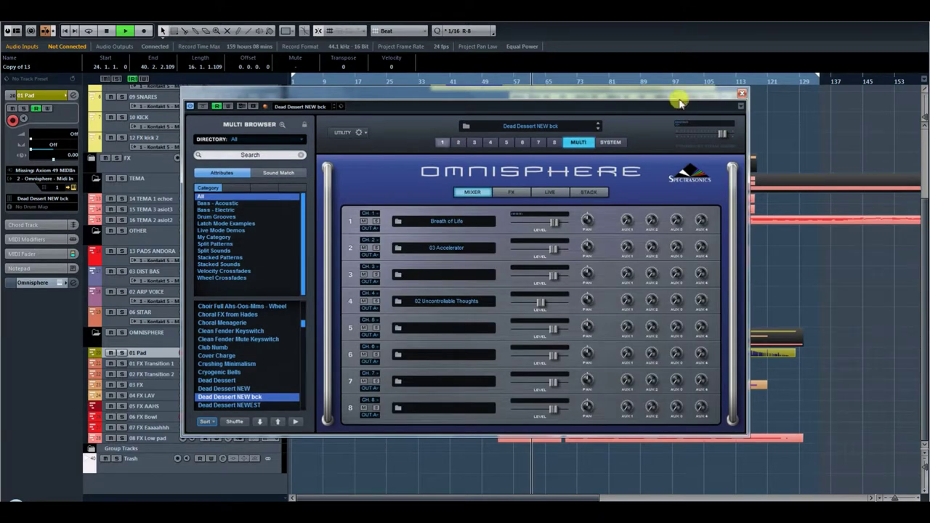
left_click(743, 94)
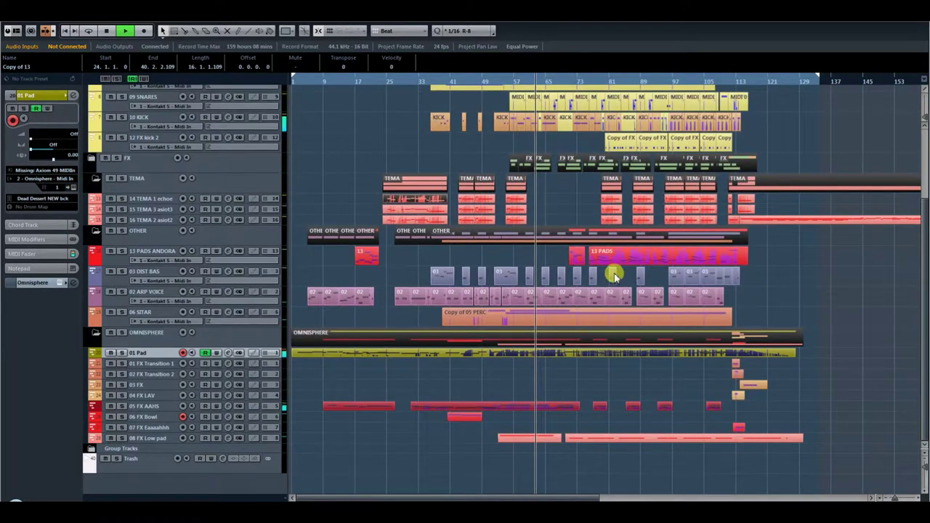
Open the 01 Pad clip in the Key Editor and view its Pitchbend and CC 1 (Modulation) controller data
double_click(564, 353)
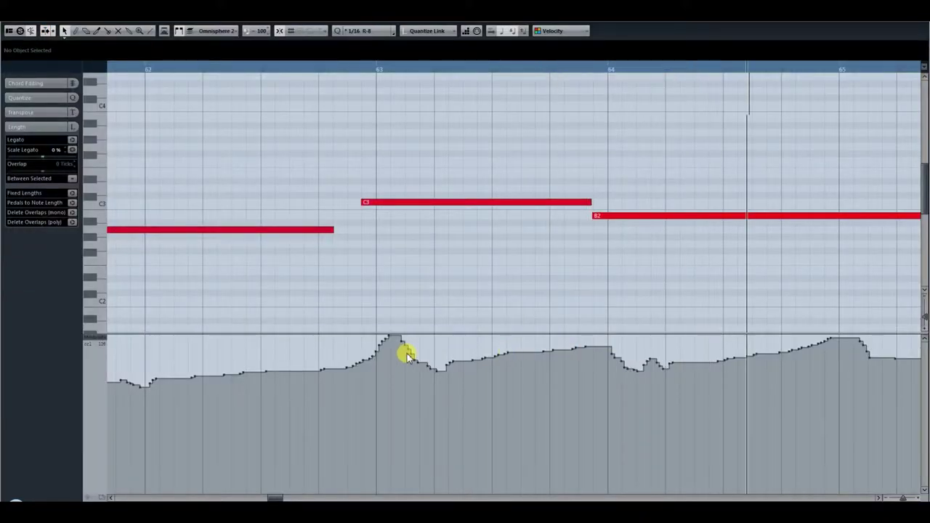
left_click(101, 342)
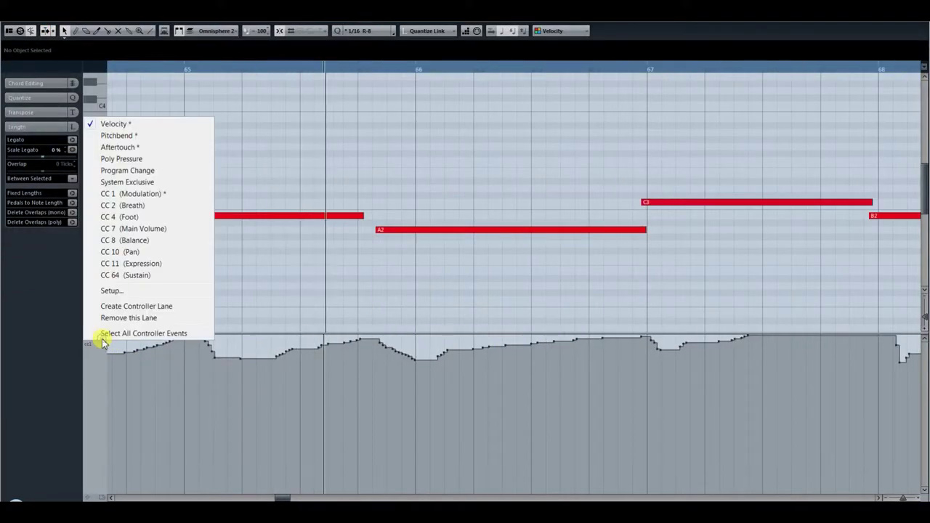
left_click(137, 135)
left_click(94, 341)
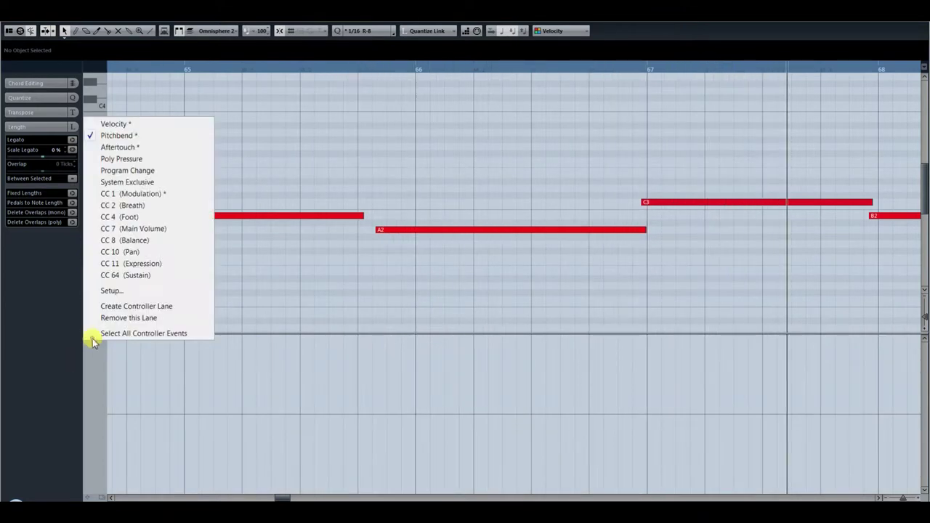
left_click(128, 183)
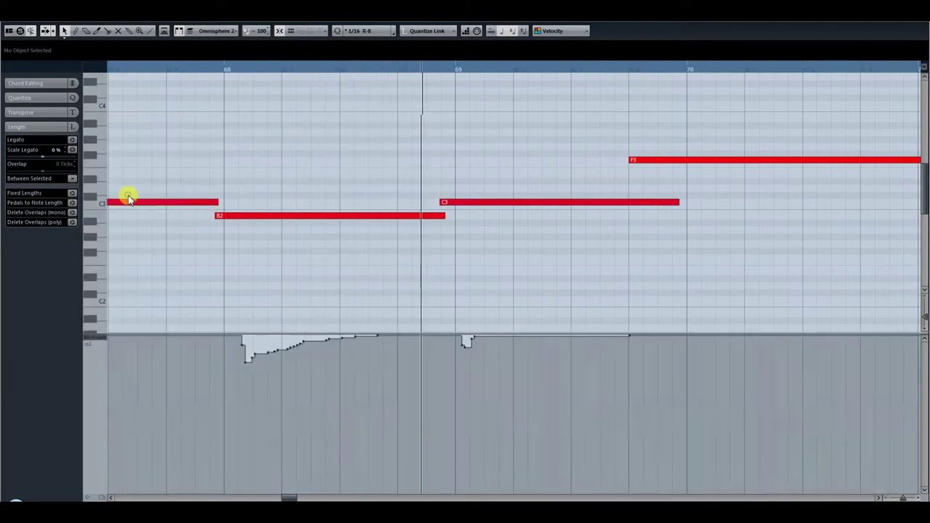
Display the Pitchbend controller data across the entire length of the 01 Pad clip
left_click(95, 339)
left_click(109, 135)
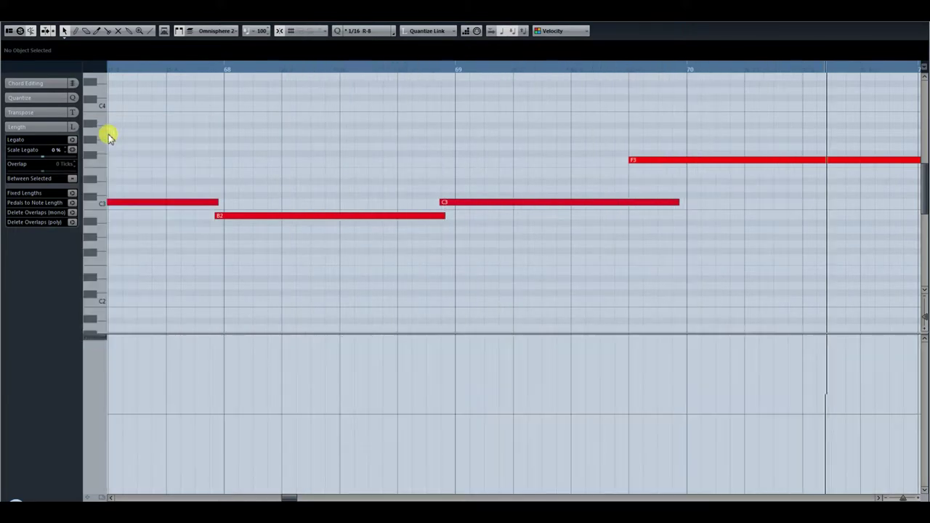
left_click(898, 497)
left_click(898, 497)
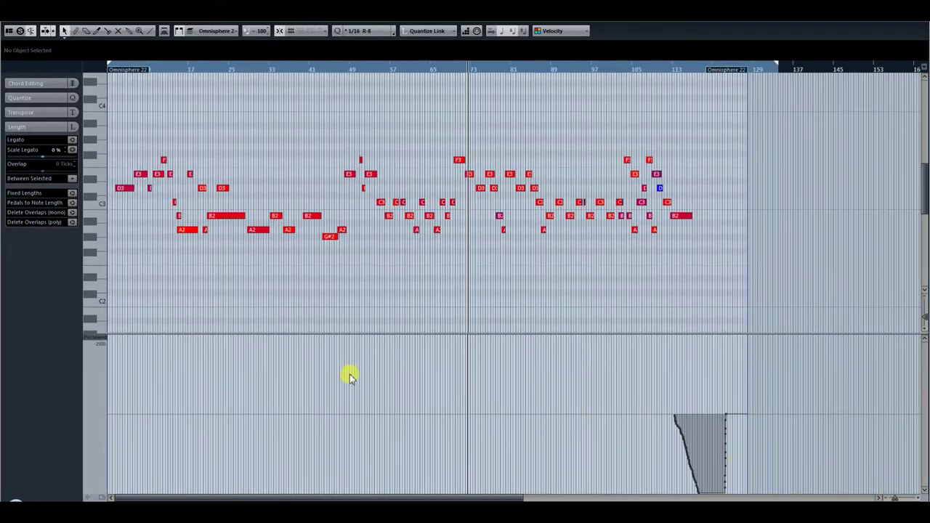
View the 01 Pad clip's Aftertouch, Velocity and CC 1 (Modulation) data in the controller lane, and close the Key Editor
left_click(96, 340)
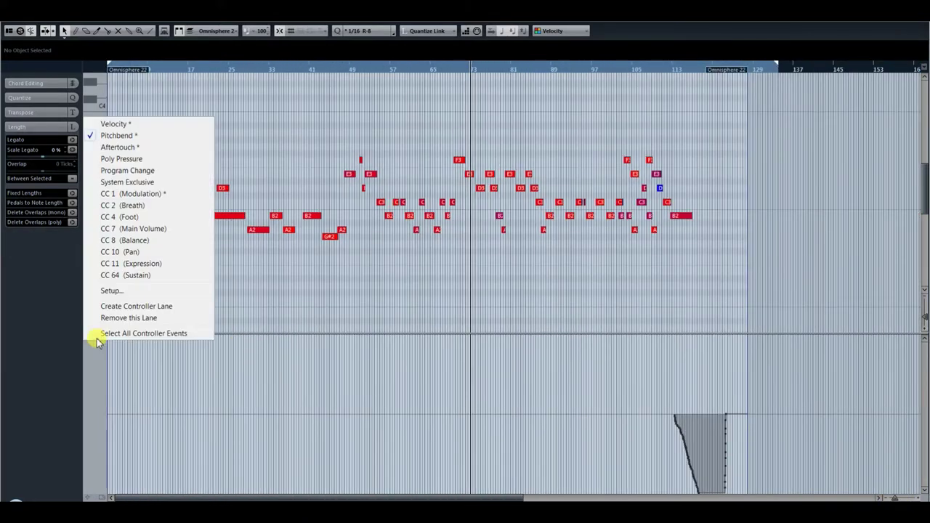
left_click(119, 147)
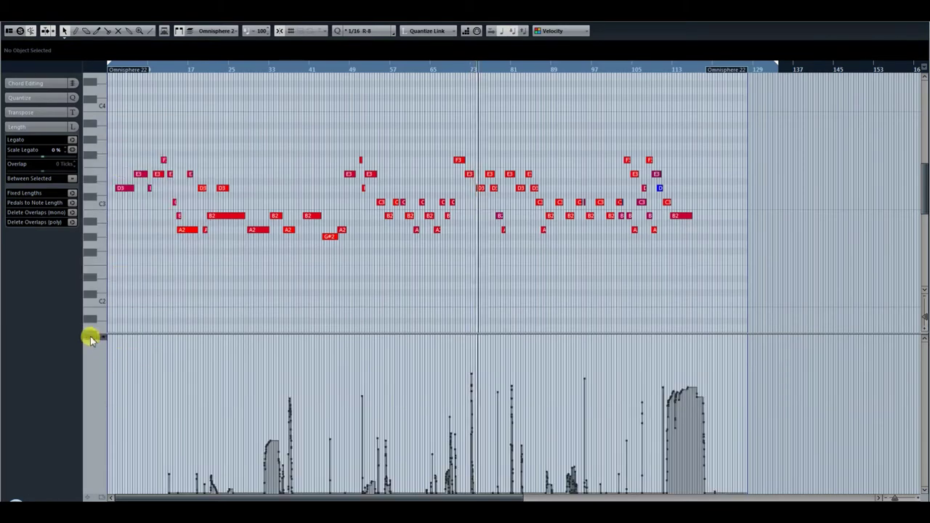
left_click(93, 337)
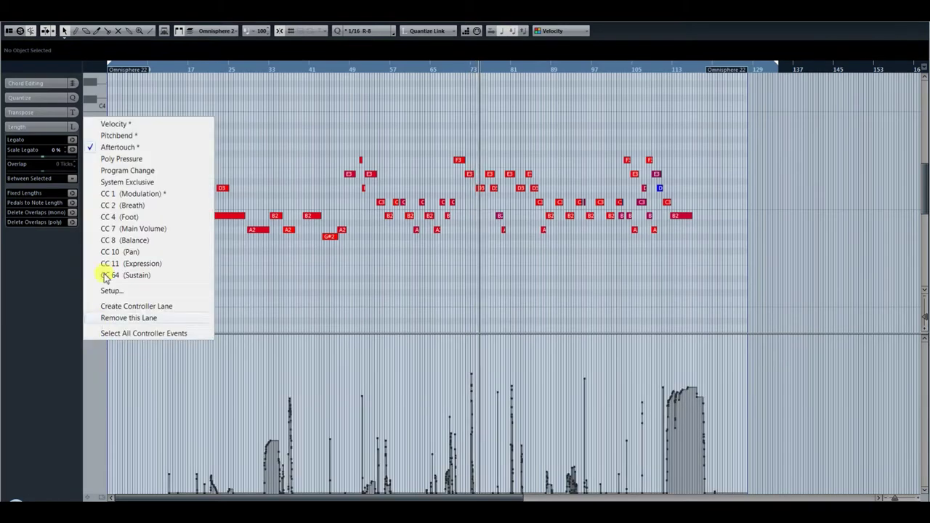
left_click(125, 124)
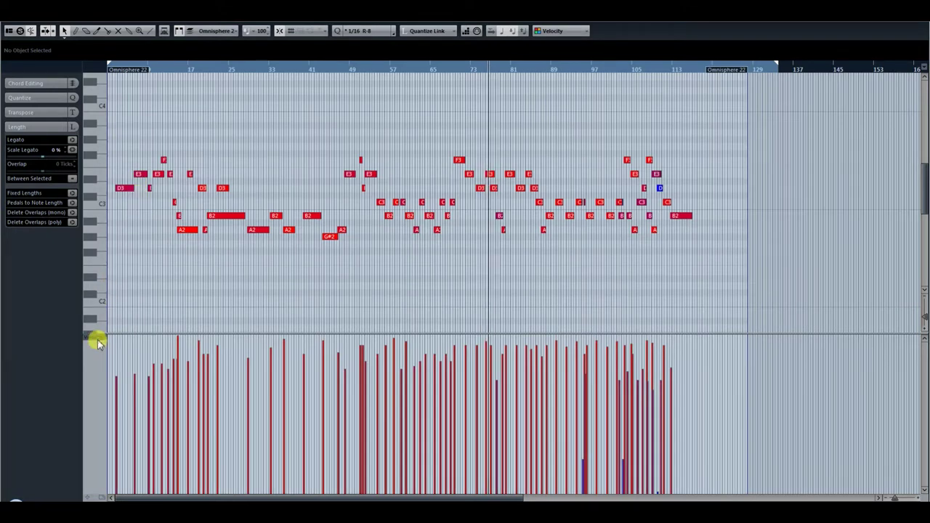
left_click(98, 339)
left_click(121, 194)
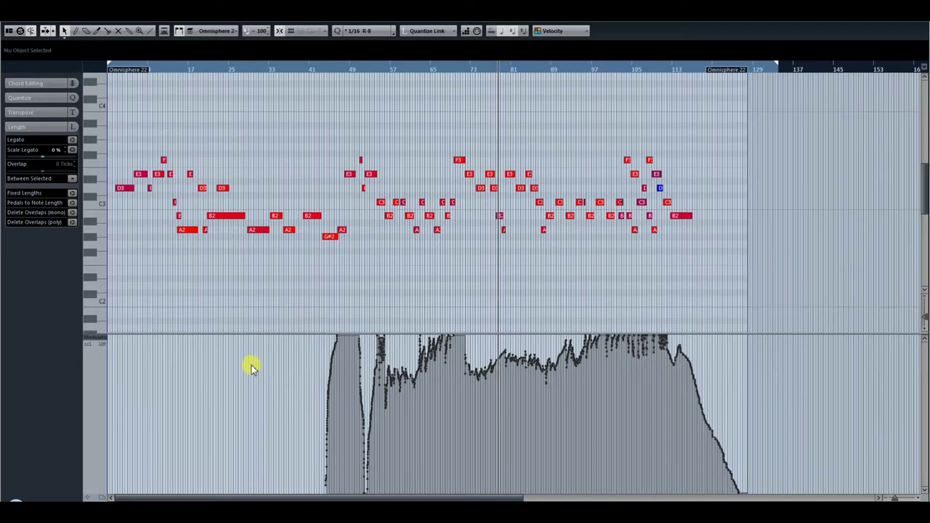
left_click(98, 339)
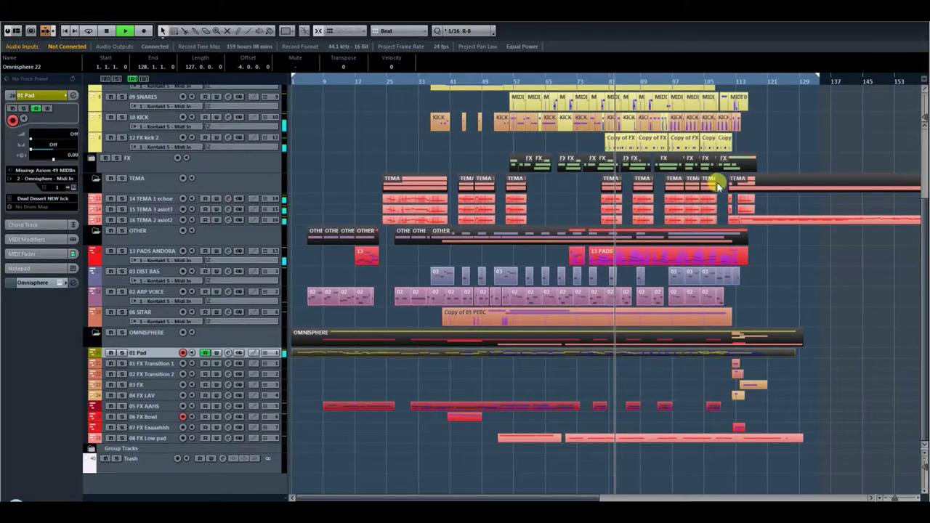
Solo the 01 Pad track to hear it alone, and turn its solo off again
left_click(121, 353)
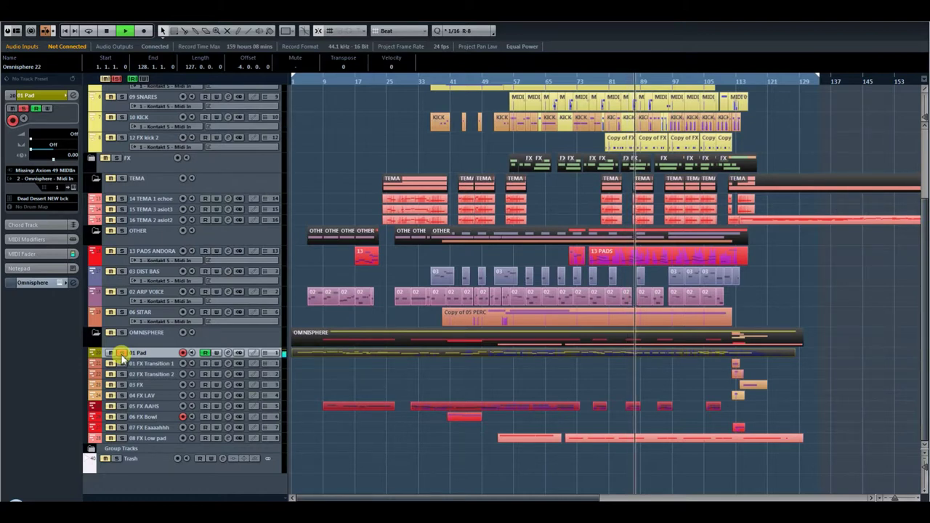
left_click(121, 353)
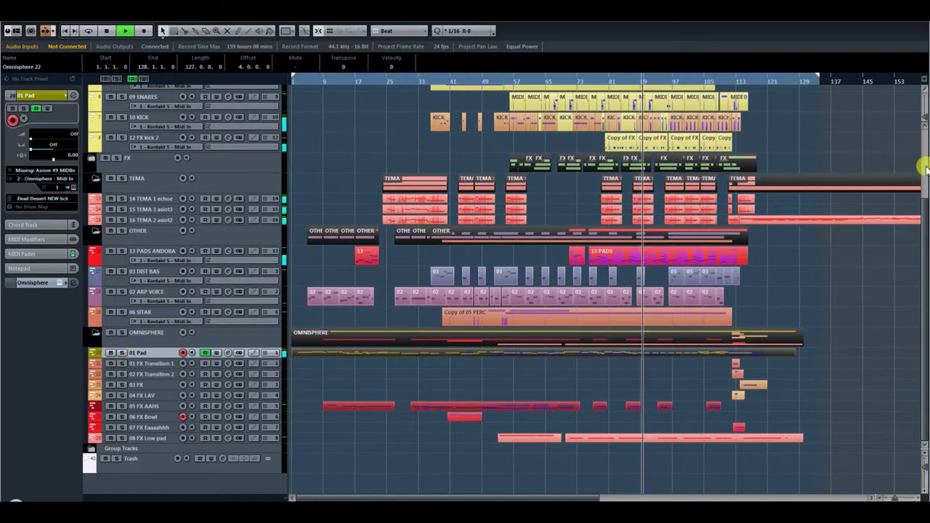
Open the 04 TIMPANS clip starting at bar 92 in the Key Editor, view its Aftertouch data, and close the editor
scroll(247, 151, "up", 5)
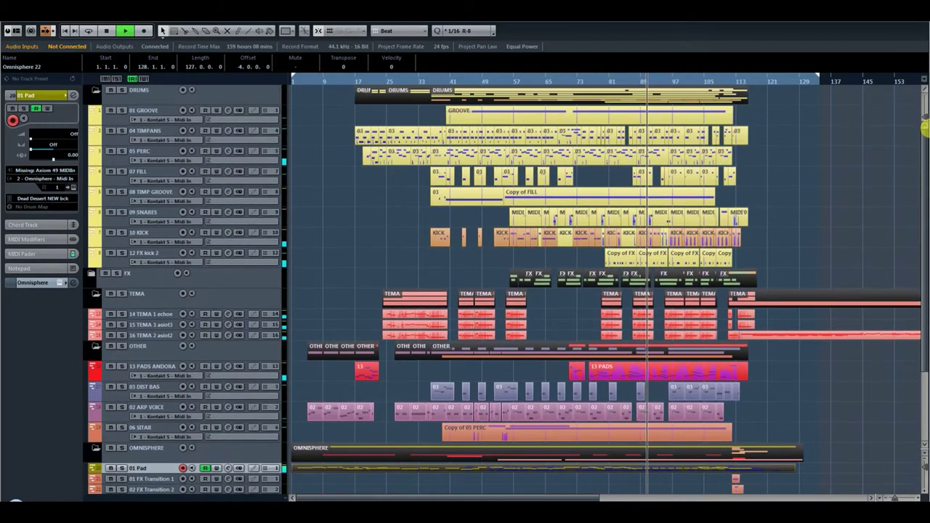
left_click(164, 130)
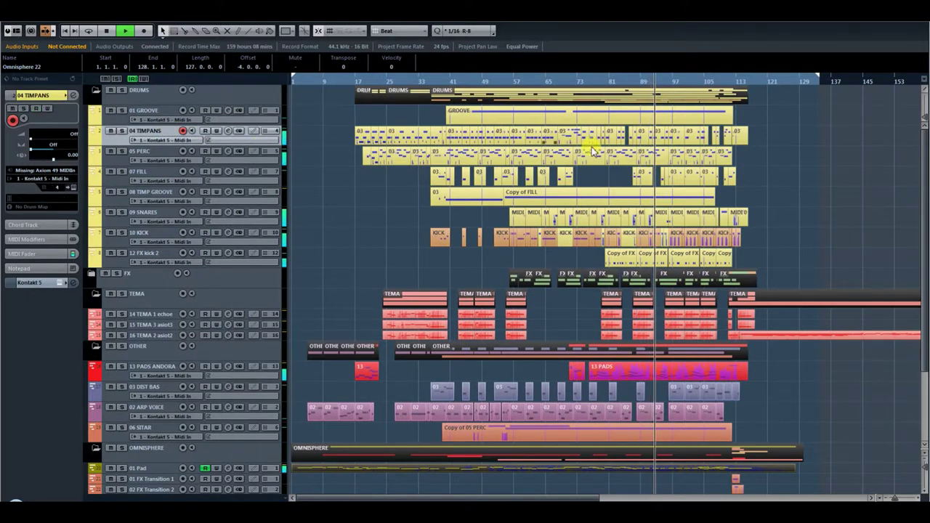
left_click(658, 136)
double_click(657, 136)
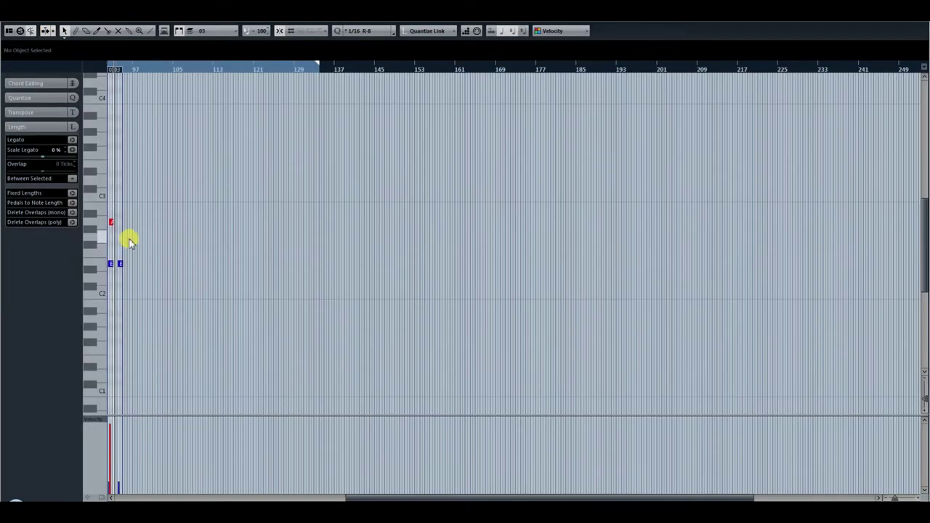
left_click(98, 421)
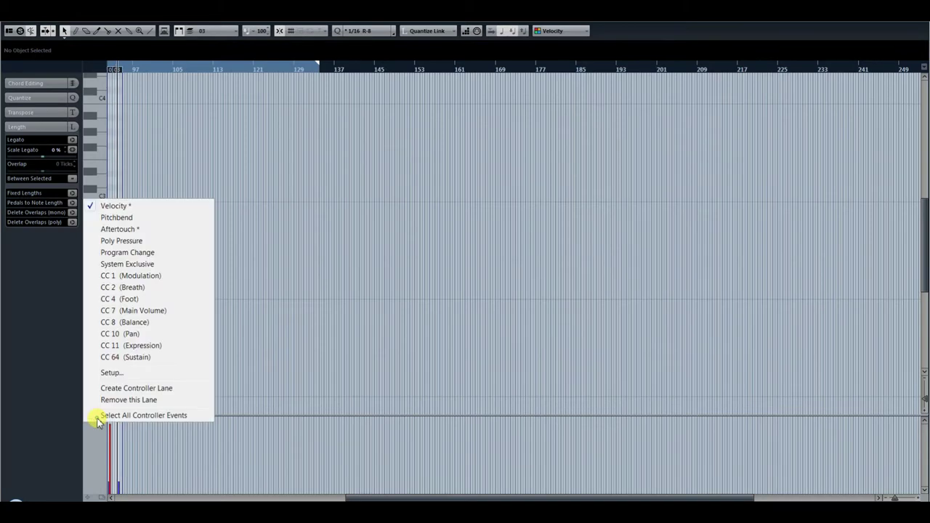
left_click(120, 230)
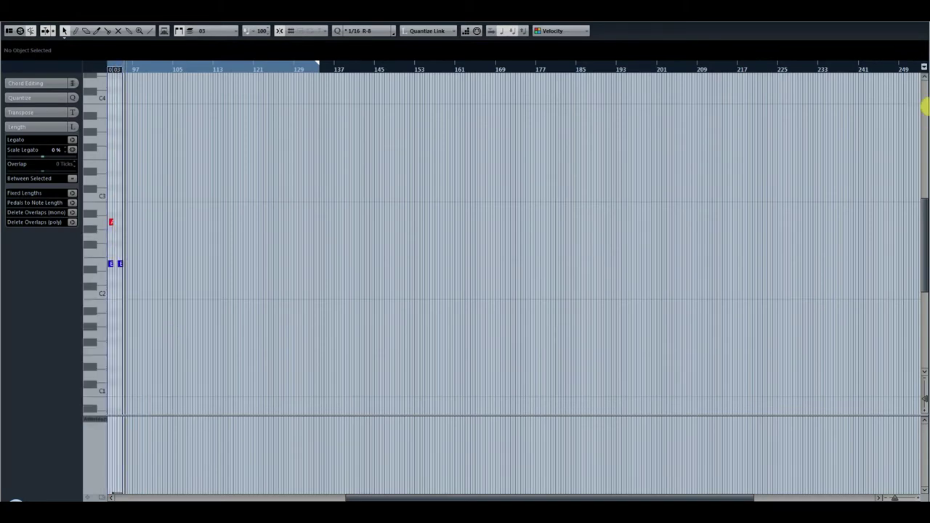
left_click_drag(921, 201, 925, 234)
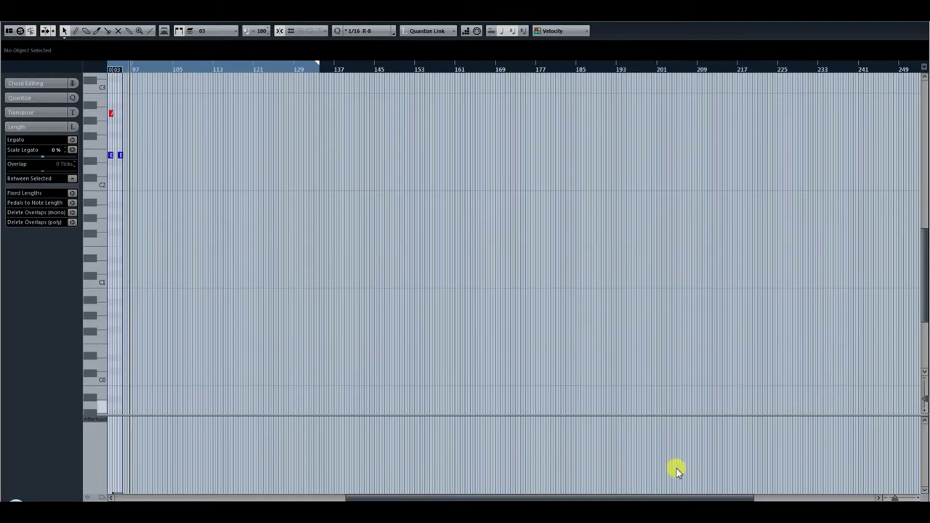
left_click_drag(633, 496, 532, 496)
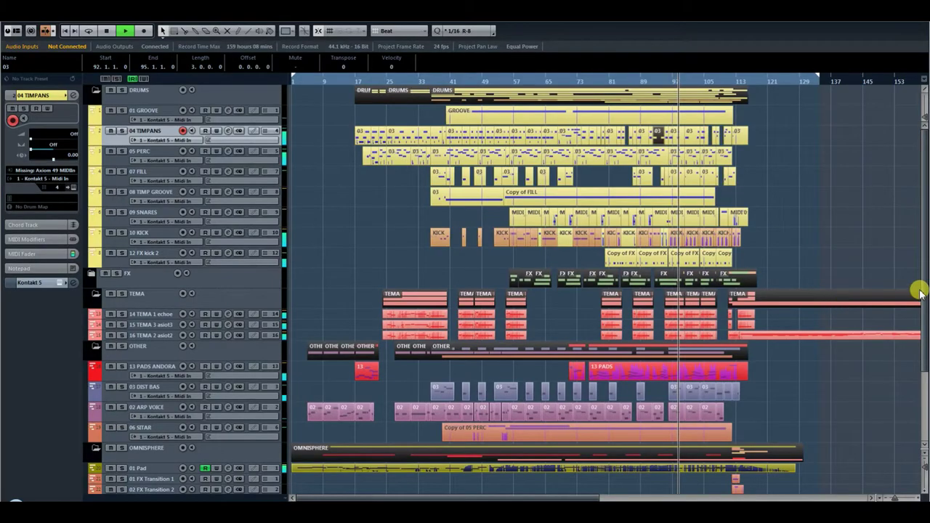
Expand the FX folder and the Group Tracks folder to show their tracks in the arrangement
left_click_drag(924, 252, 925, 319)
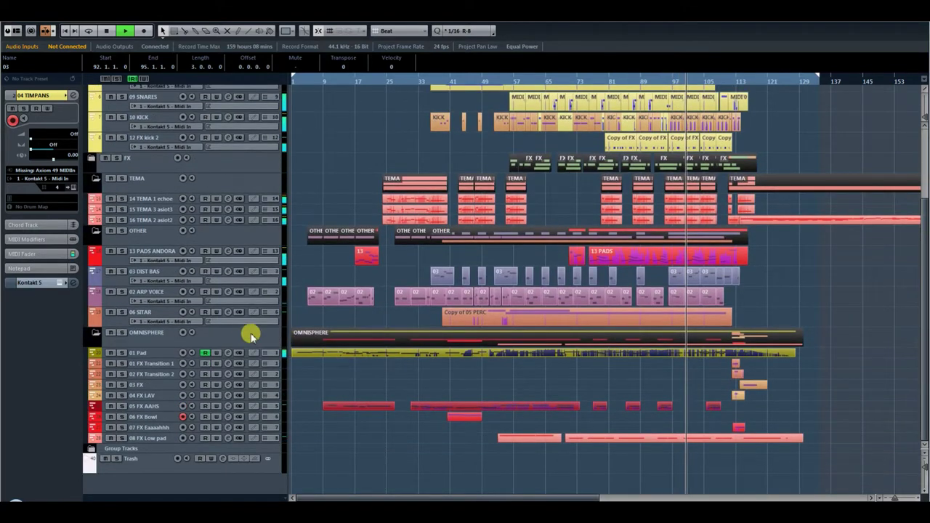
left_click(92, 159)
left_click_drag(924, 196, 925, 255)
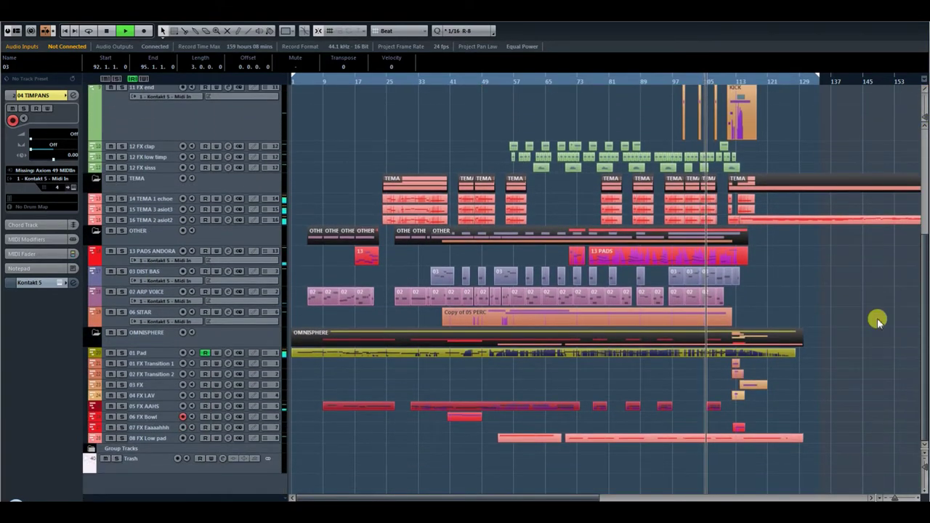
left_click(92, 451)
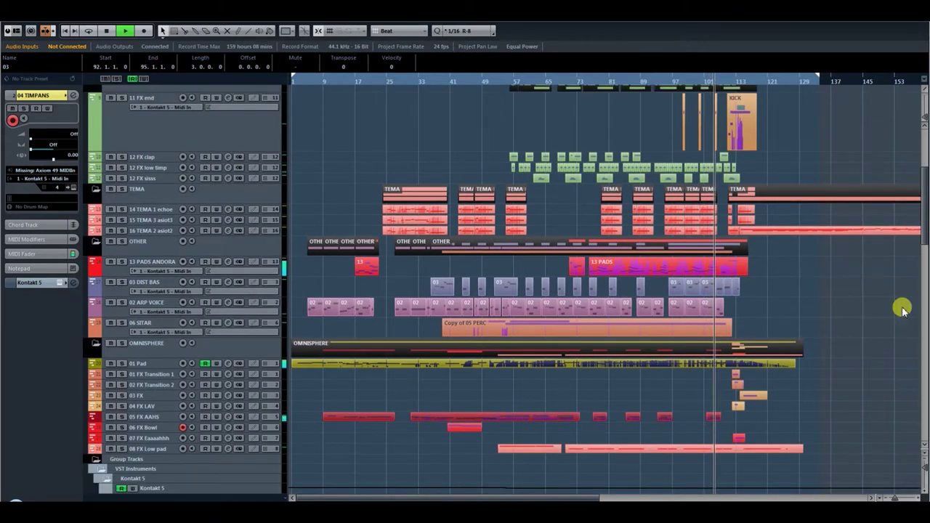
left_click_drag(924, 240, 923, 314)
left_click_drag(921, 327, 925, 239)
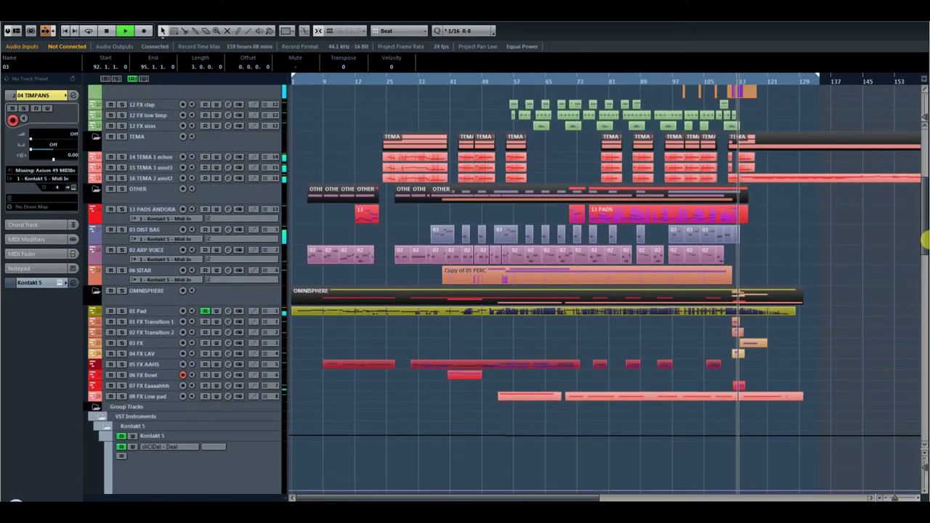
Open the MixConsole, review the channels and inserts through to the last ones, and close it
key("F3")
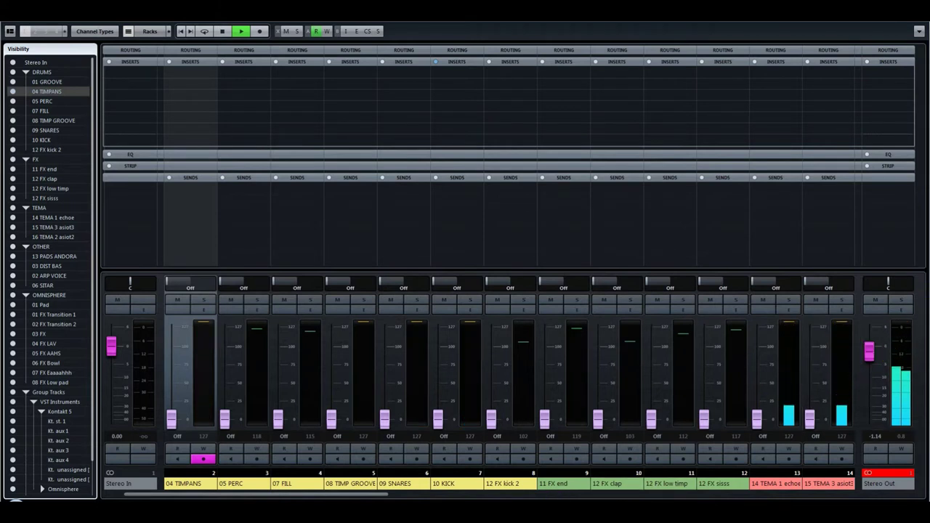
left_click_drag(369, 496, 891, 497)
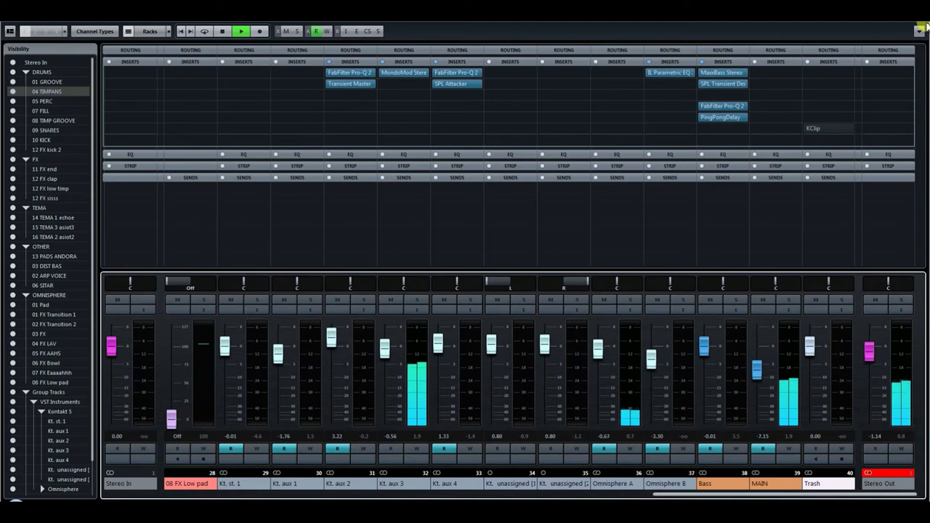
key("F3")
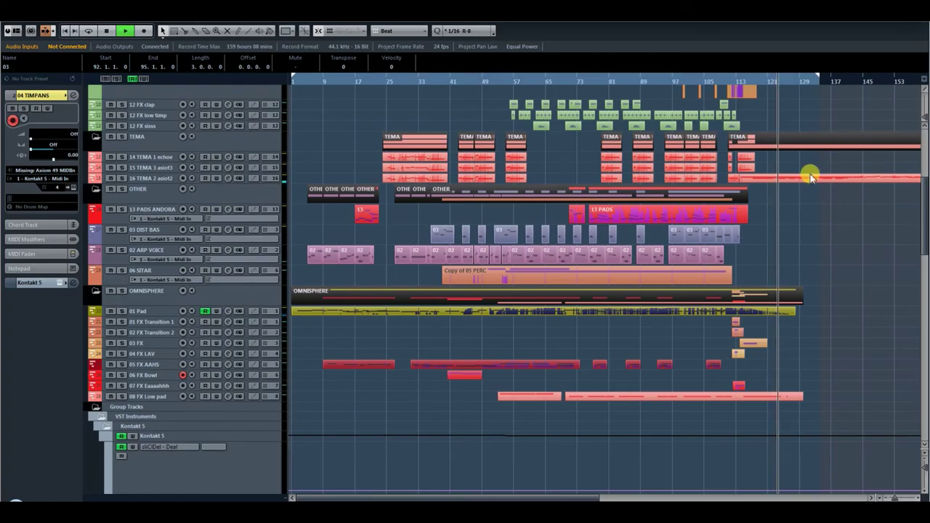
Open the long 16 TEMA 2 pad clip at the end of the arrangement in the Key Editor, review its notes, and close the editor
left_click_drag(591, 499, 755, 497)
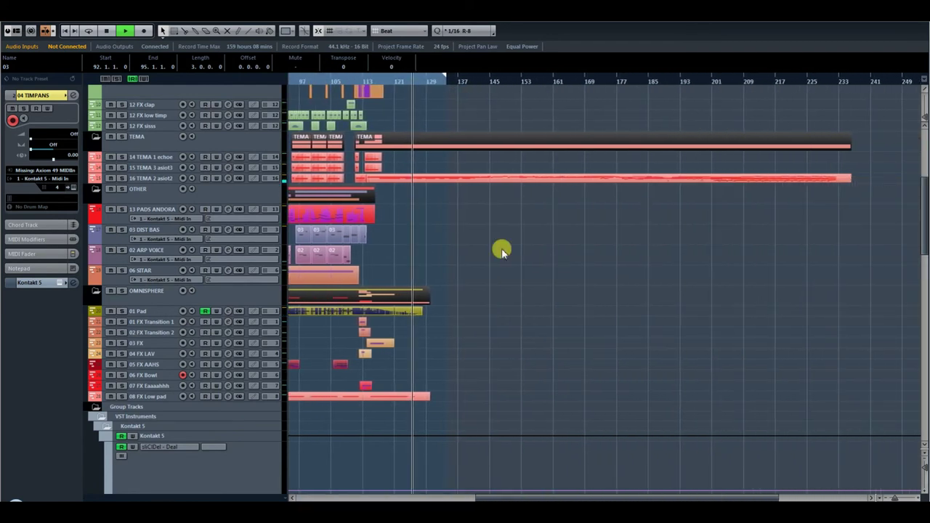
double_click(413, 179)
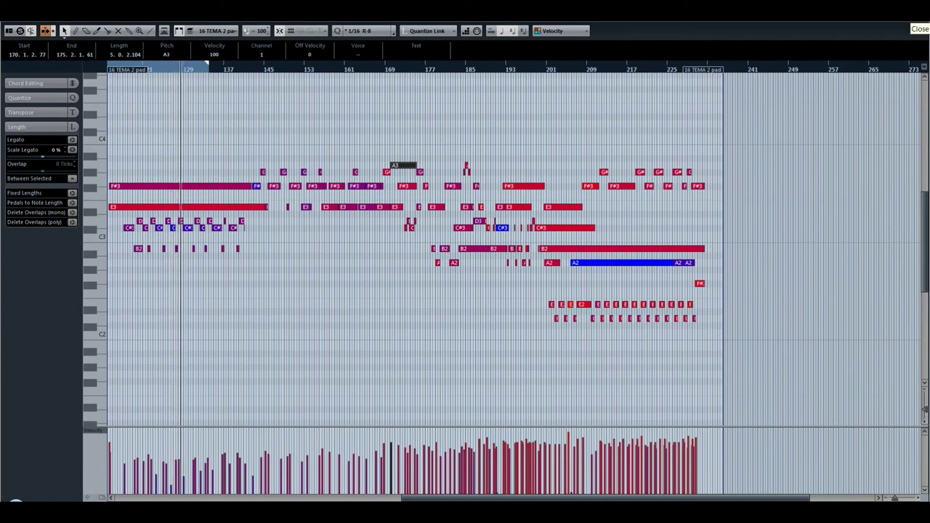
left_click(919, 29)
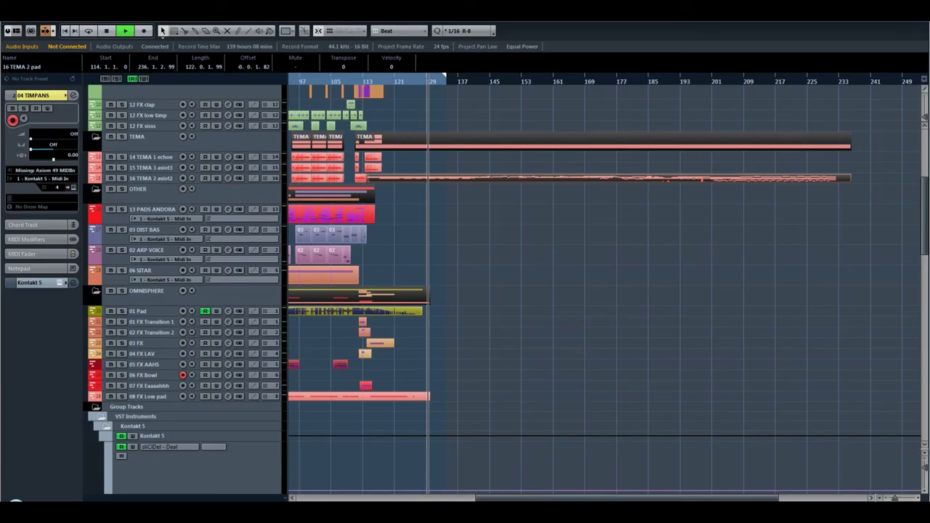
left_click_drag(923, 249, 912, 376)
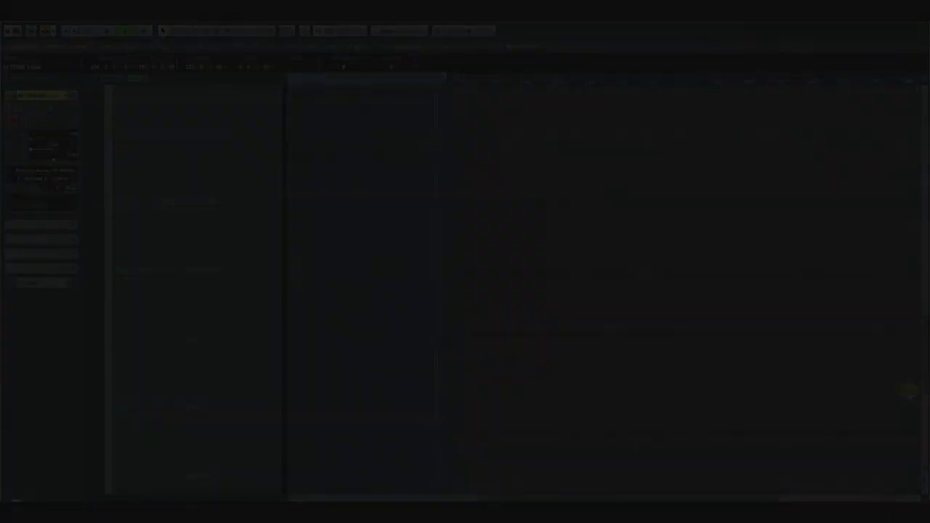